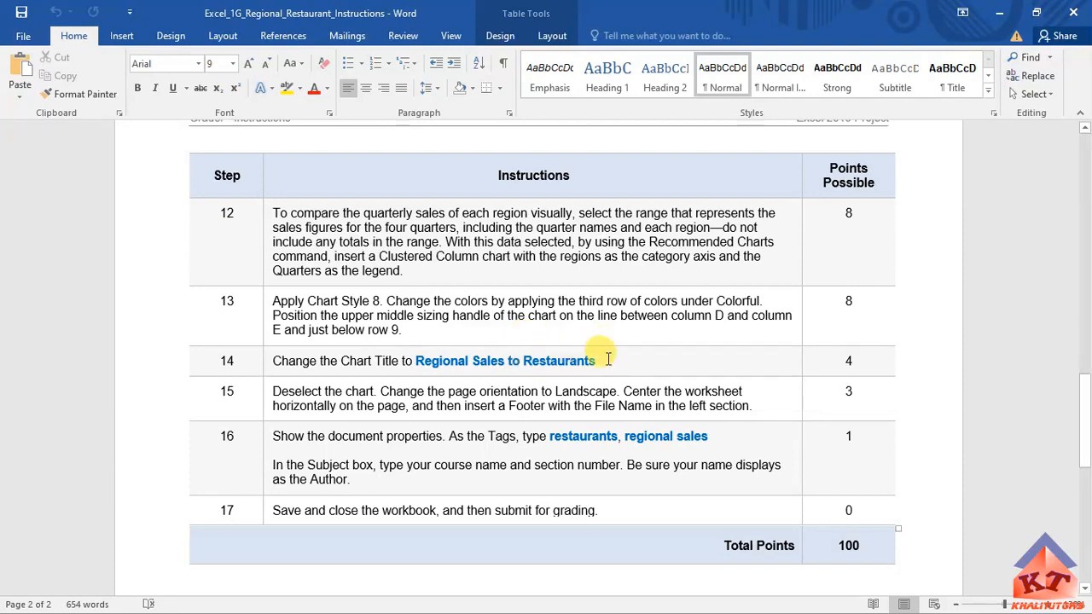
Copy the chart title text "Regional Sales to Restaurants" from instruction 14 and switch to the Excel workbook
left_click_drag(594, 361, 427, 361)
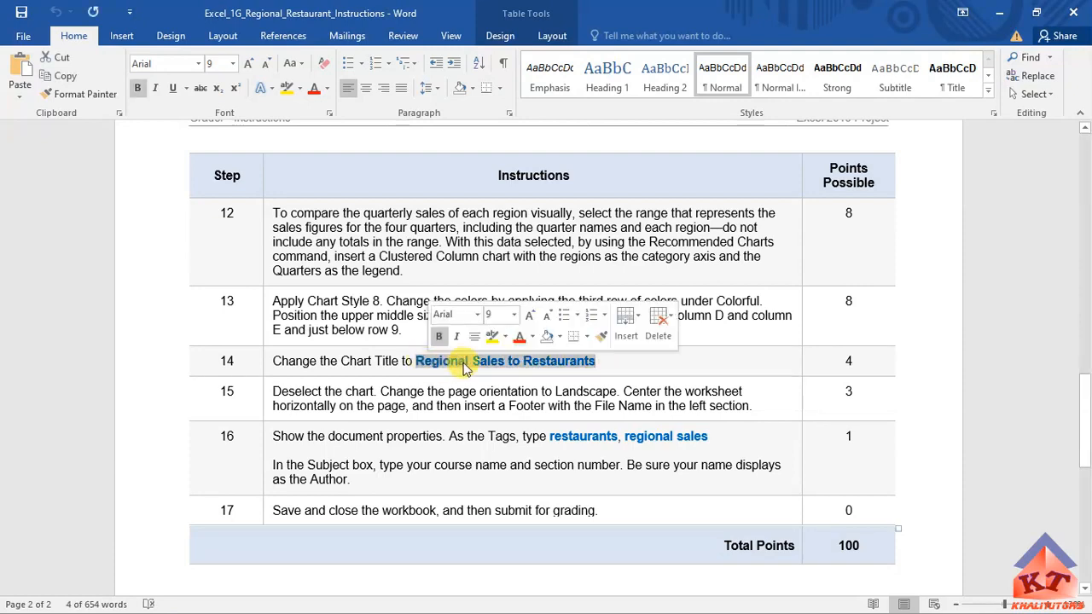
right_click(493, 363)
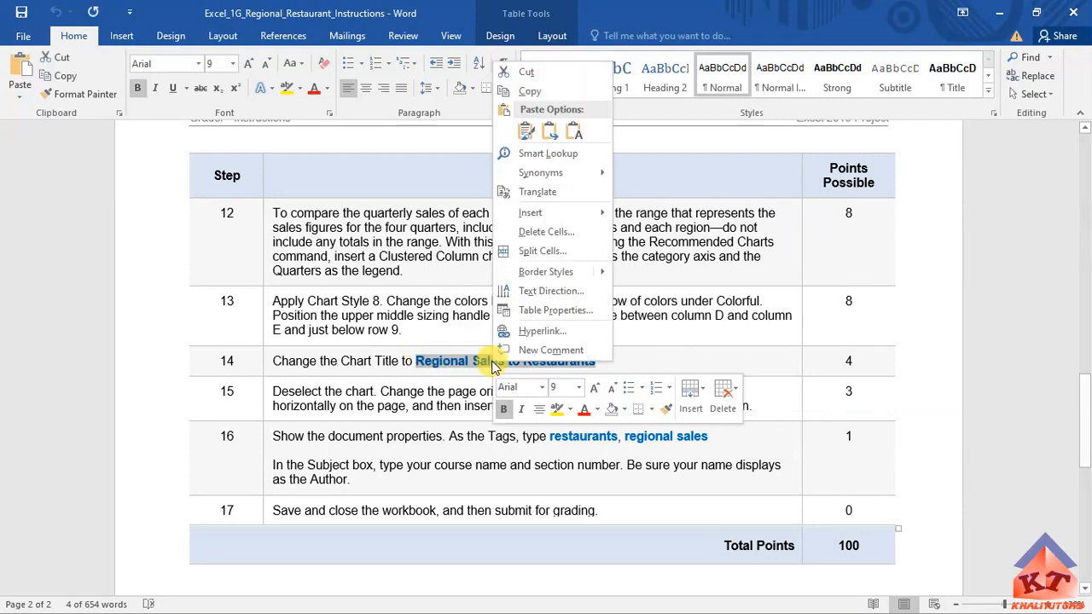
left_click(531, 91)
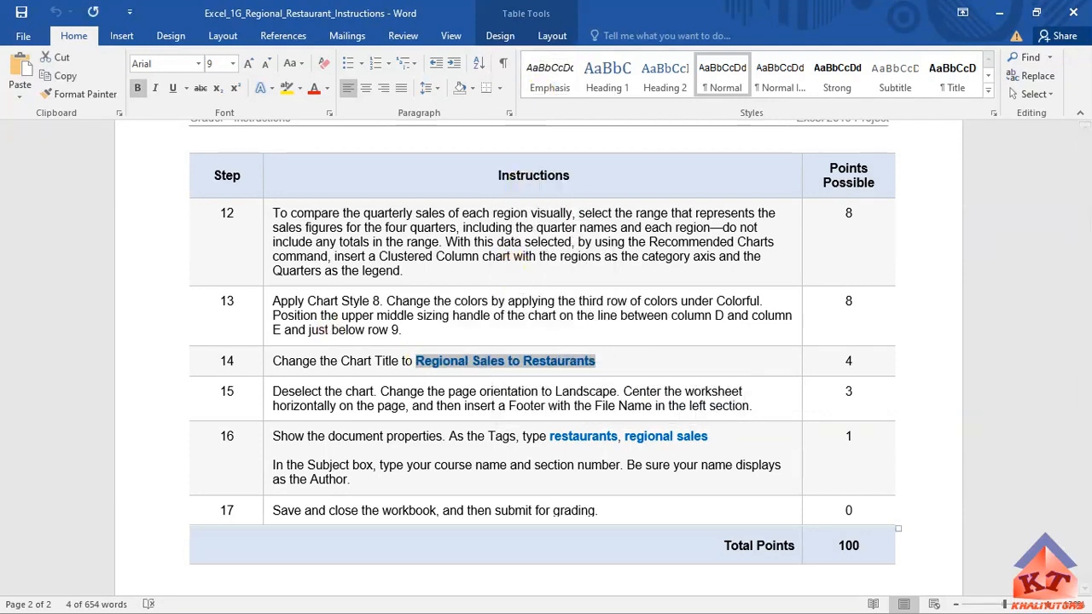
key("alt+Tab")
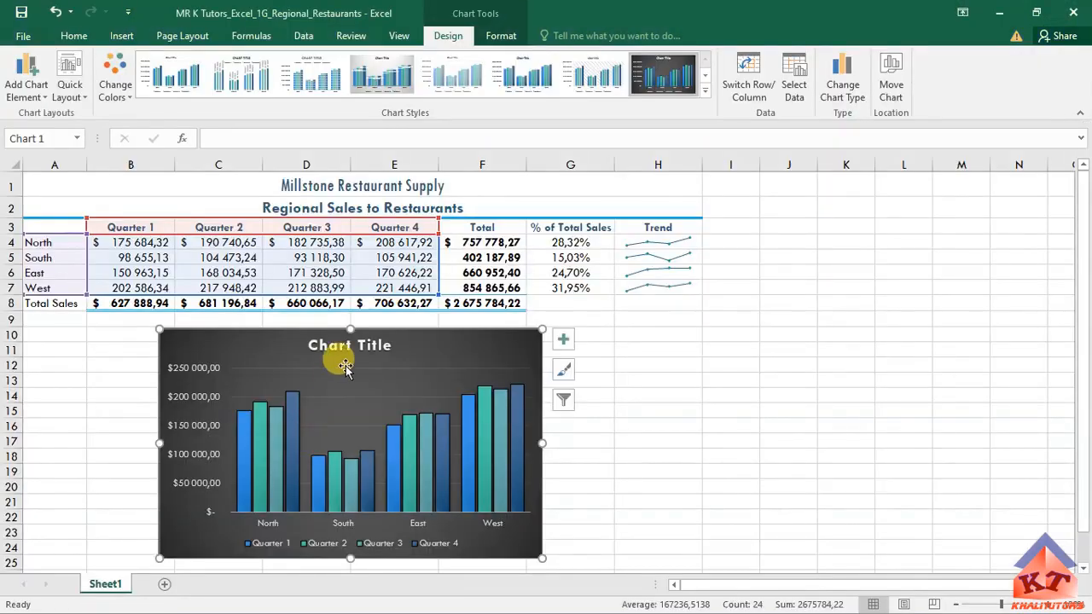
Replace the chart's placeholder title with the copied text "Regional Sales to Restaurants" and deselect the chart
left_click(350, 345)
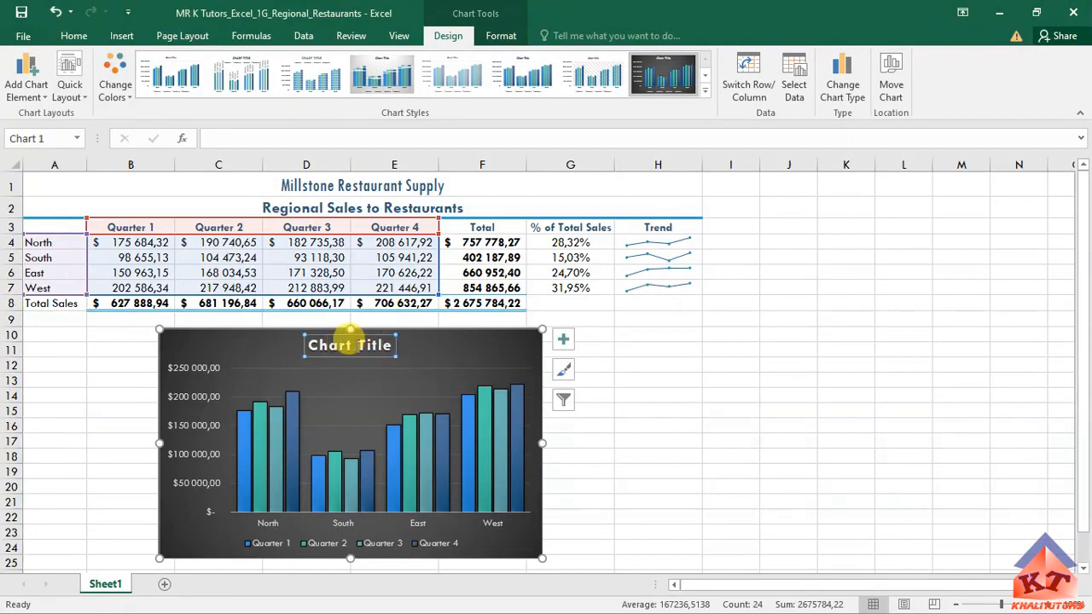
left_click(349, 334)
left_click_drag(395, 344, 314, 342)
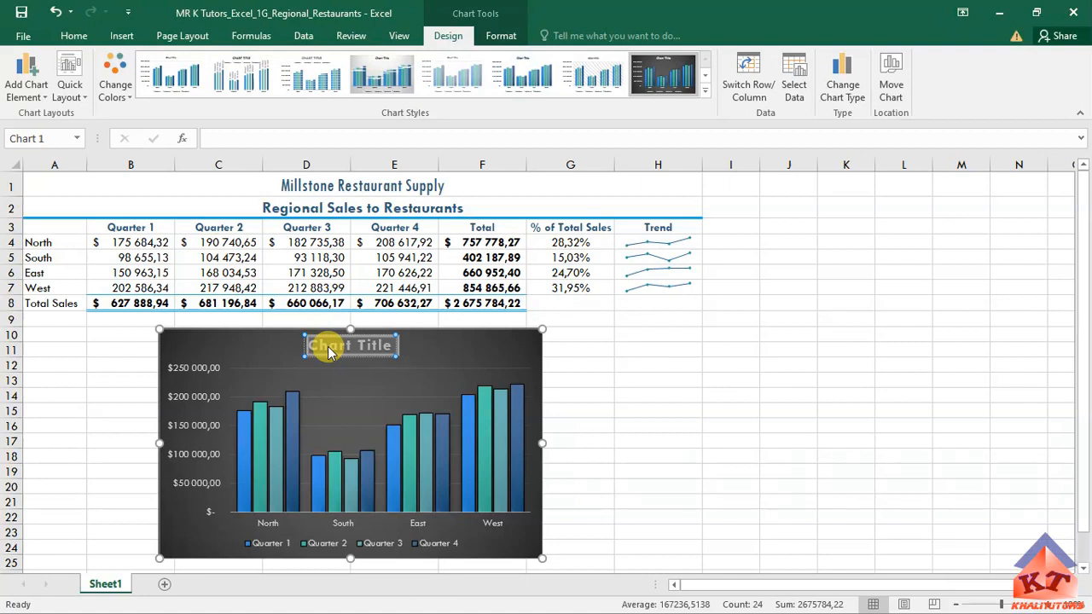
key("ctrl+v")
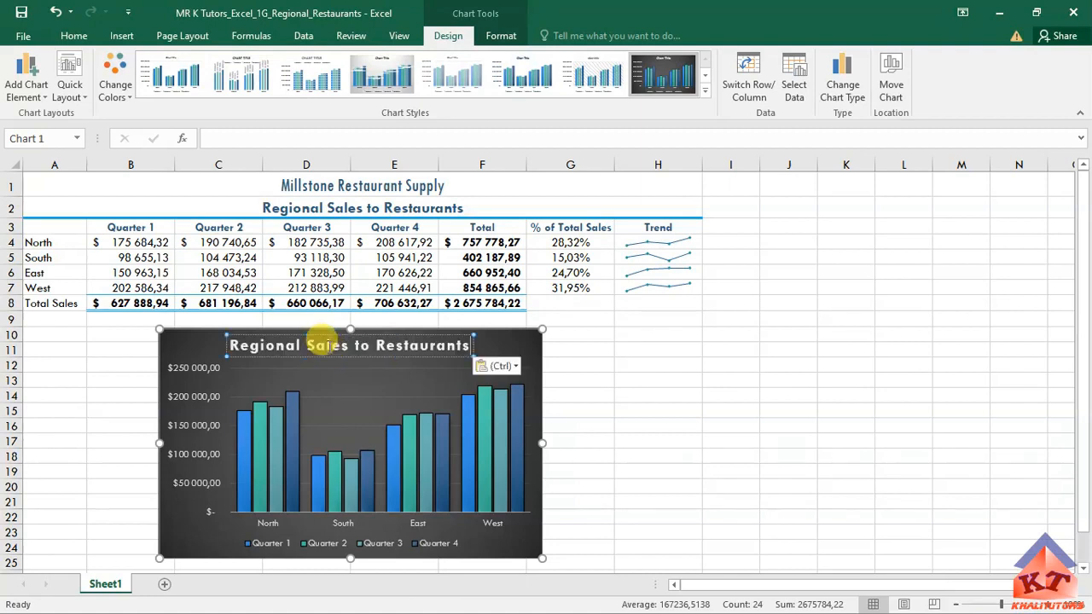
left_click(789, 380)
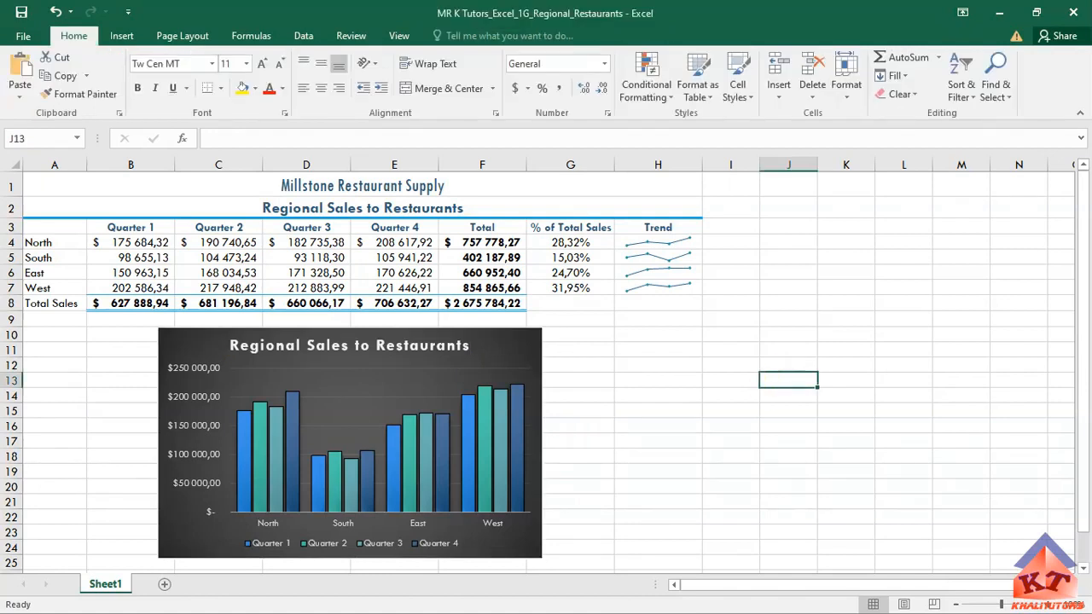
Check instruction 15 in Word, return to Excel and set the worksheet to be centered horizontally on the page
key("alt+Tab")
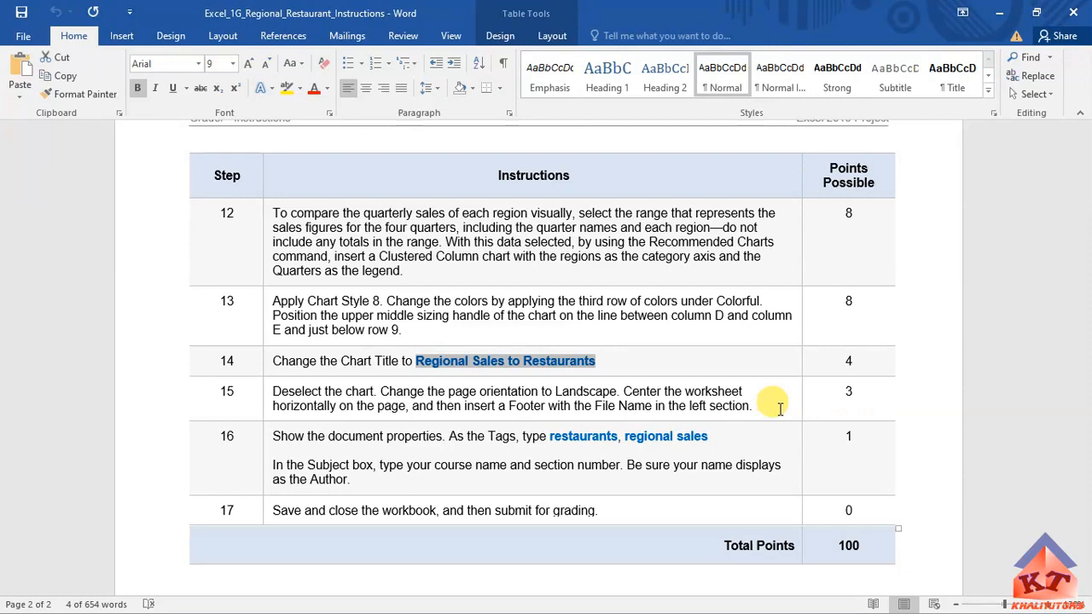
key("alt+Tab")
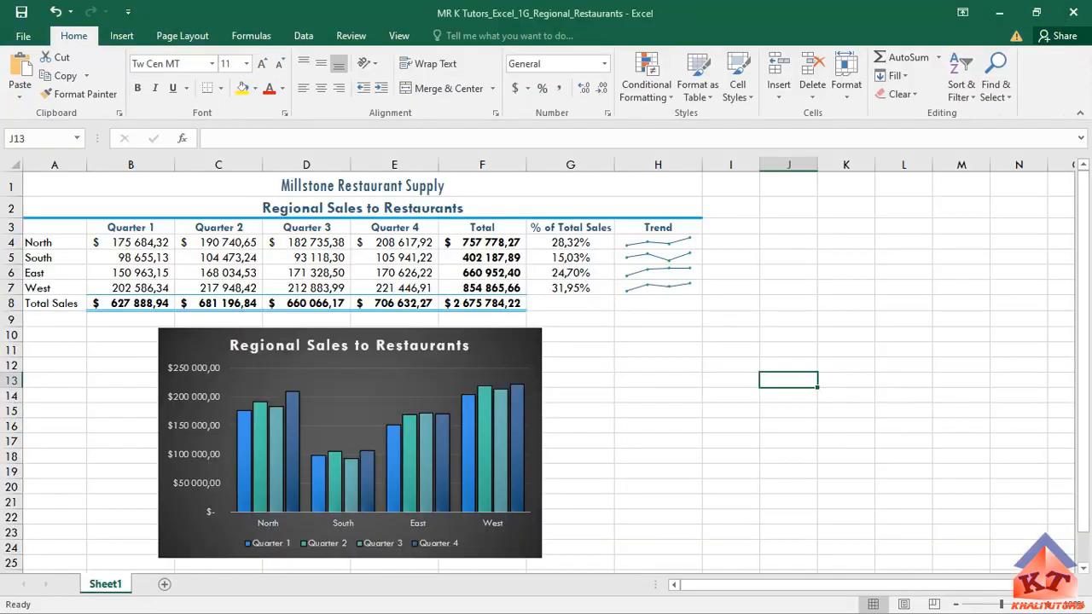
left_click(624, 454)
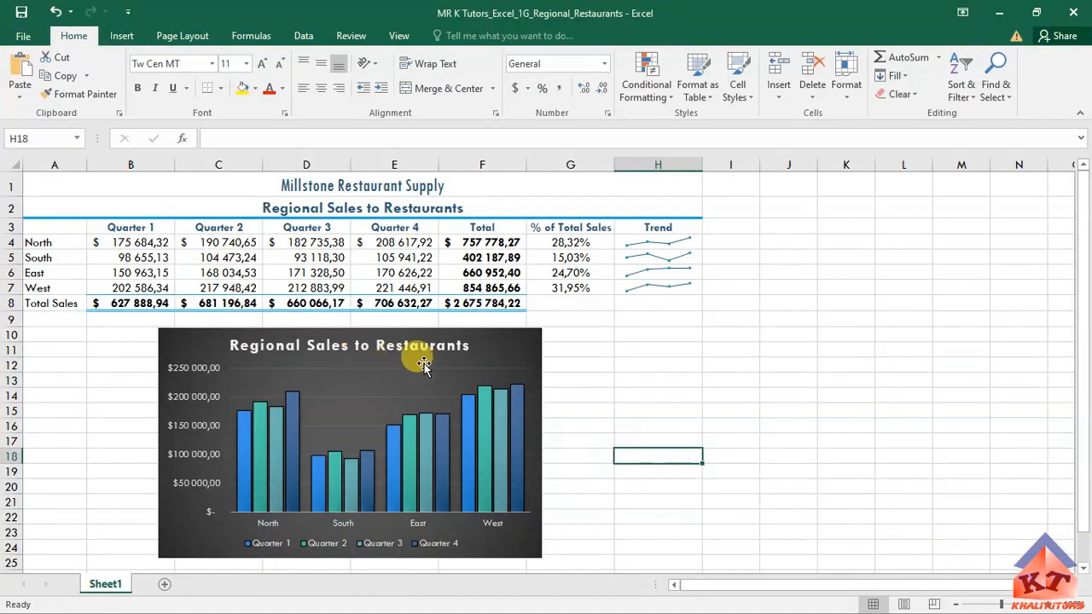
left_click(705, 389)
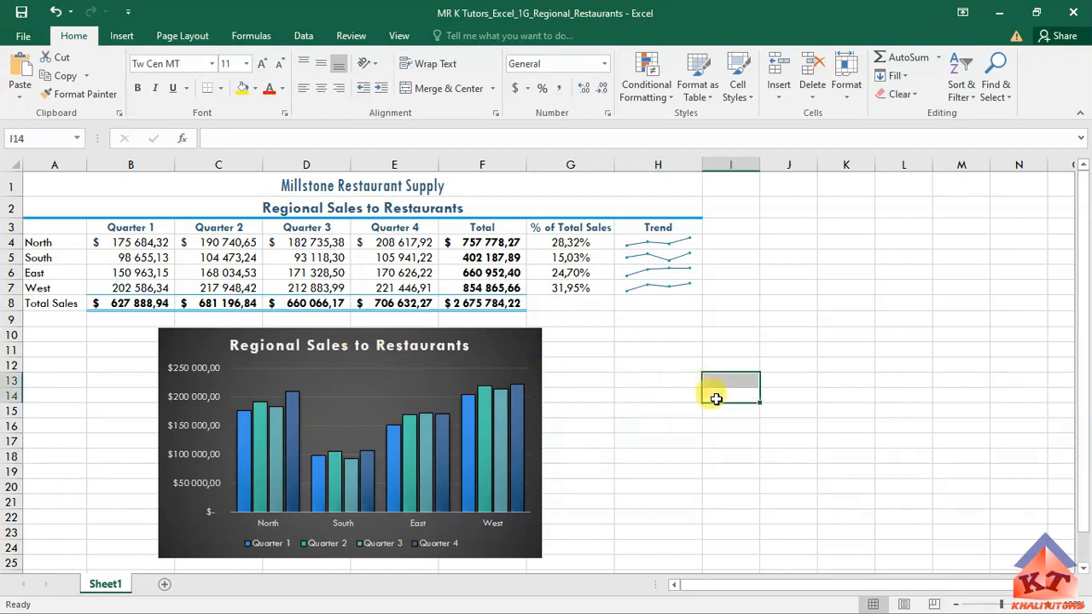
left_click(695, 483)
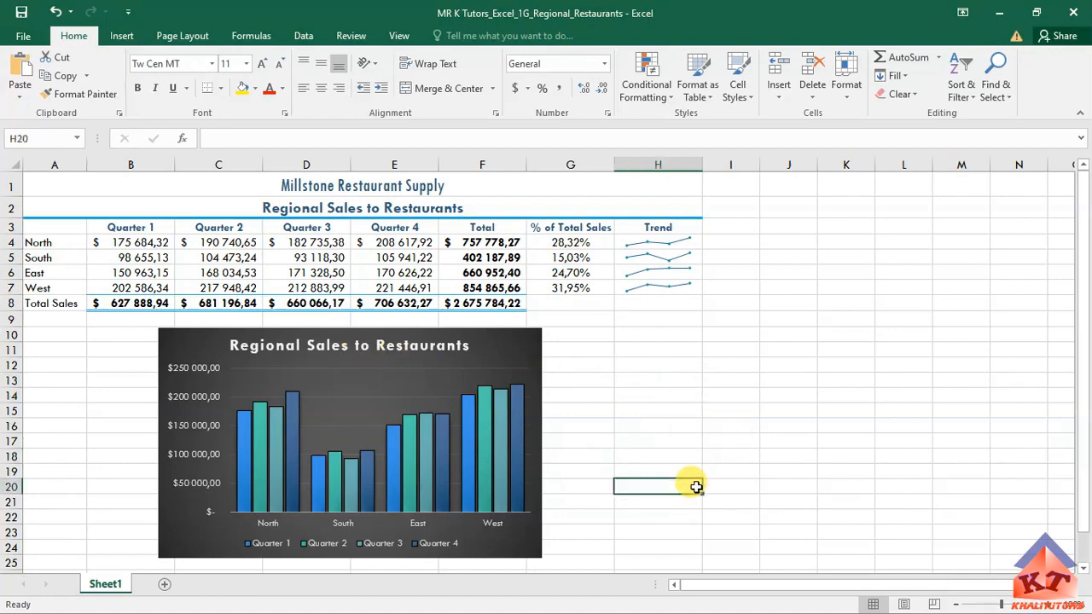
left_click(183, 36)
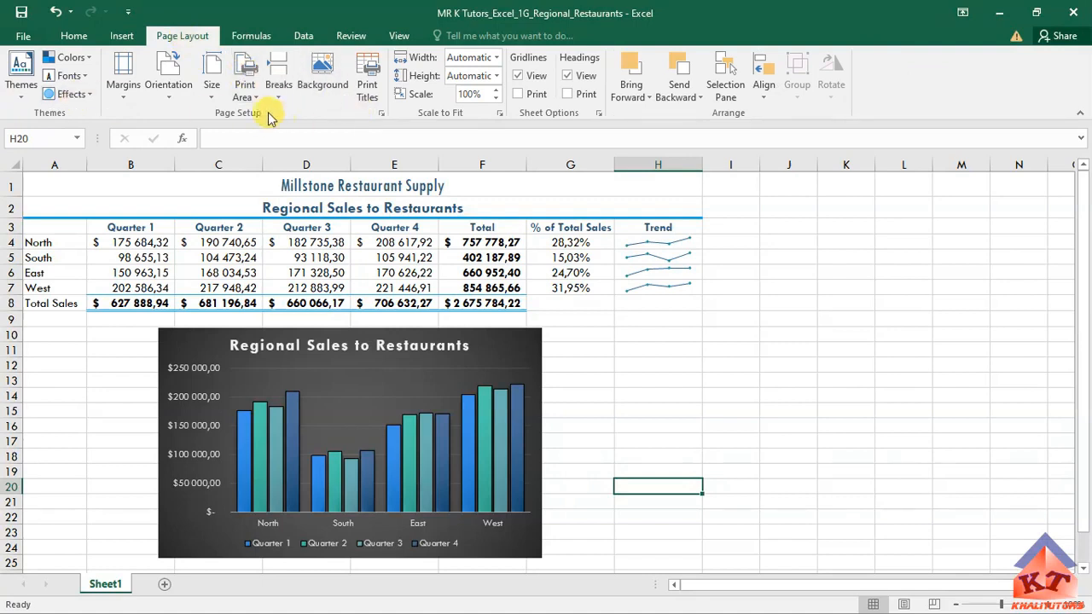
left_click(122, 90)
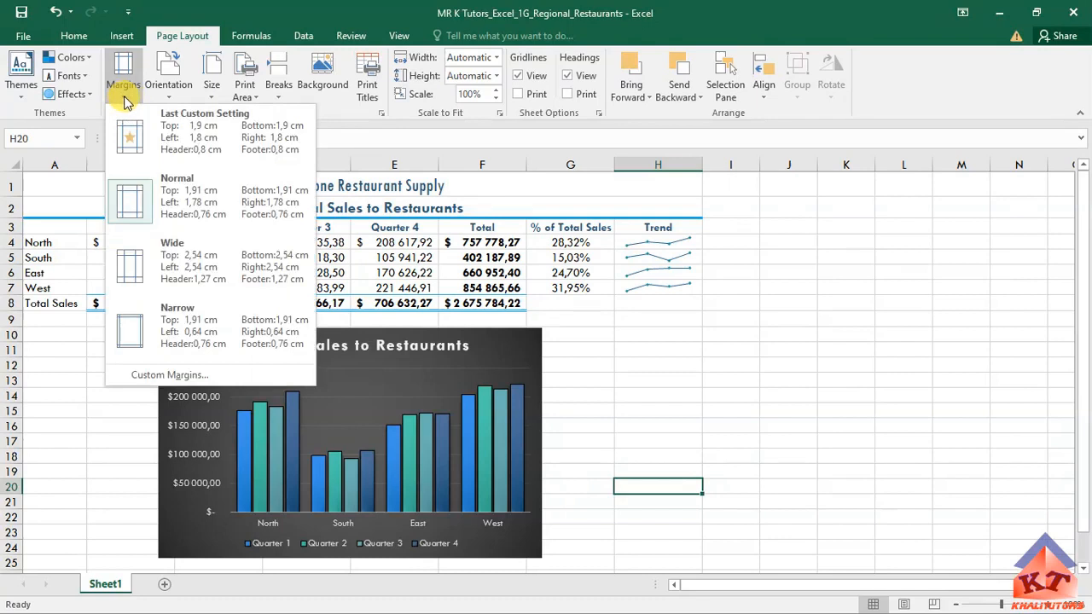
left_click(162, 375)
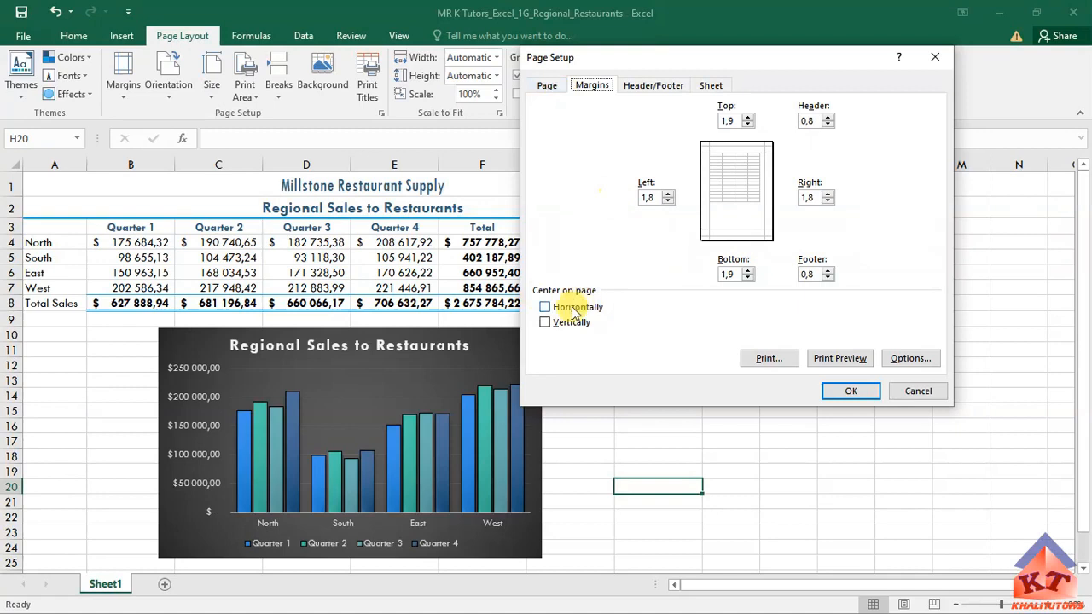
left_click(545, 309)
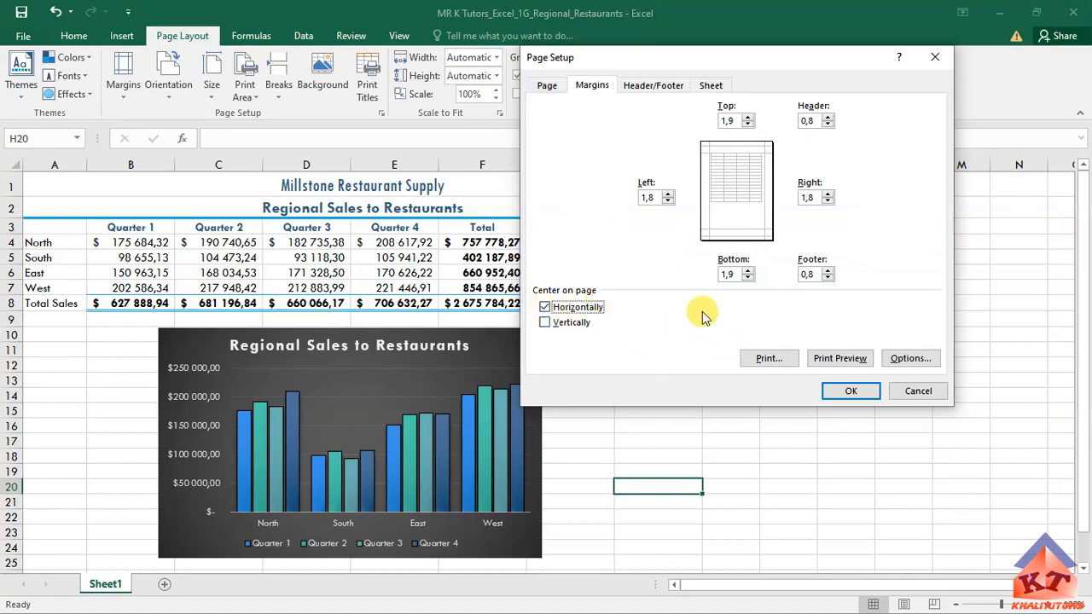
Set the page orientation to Landscape and check that horizontal centering is still enabled
left_click(548, 87)
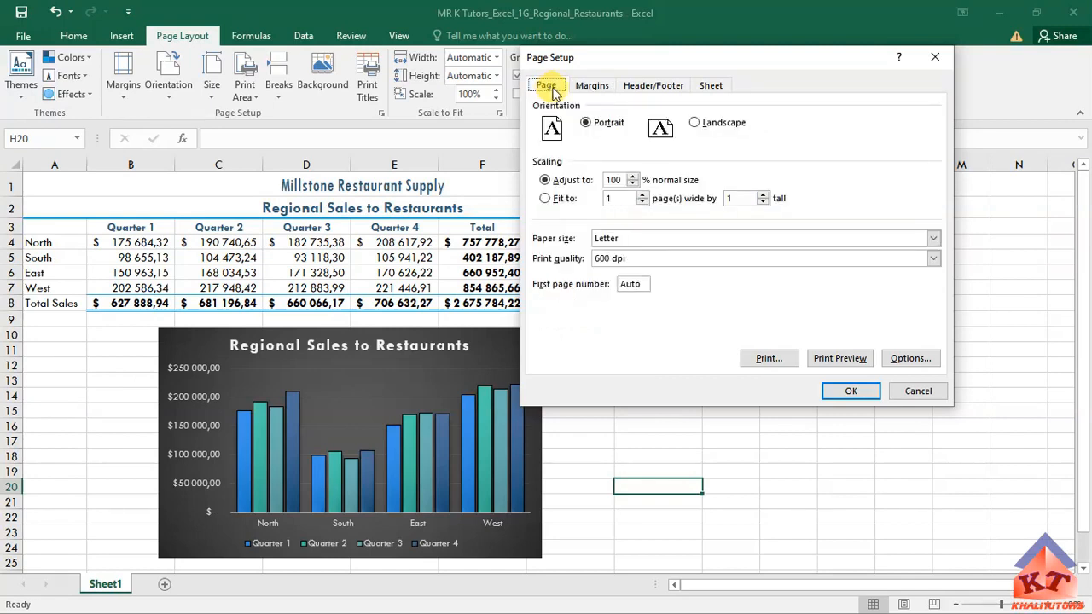
left_click(697, 124)
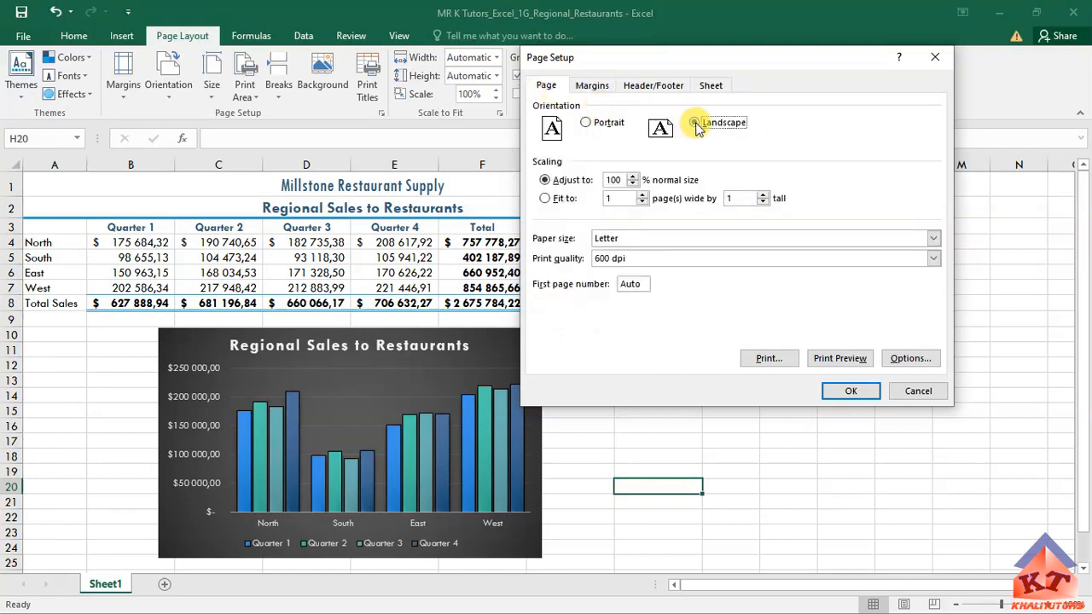
left_click(592, 87)
left_click(546, 308)
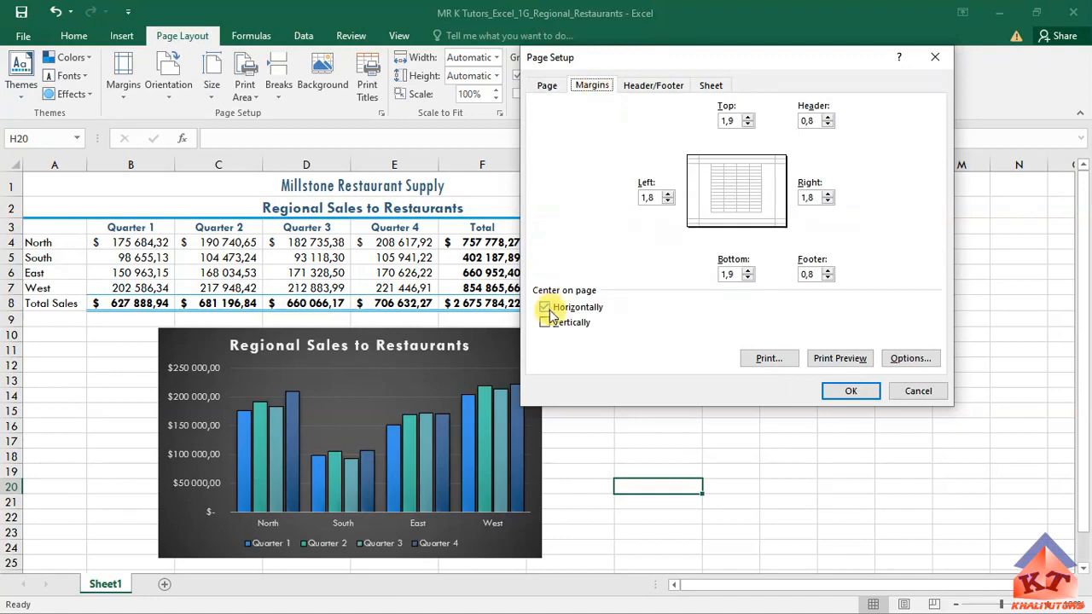
Create a custom footer with the file name in its left section and apply the page setup
left_click(649, 88)
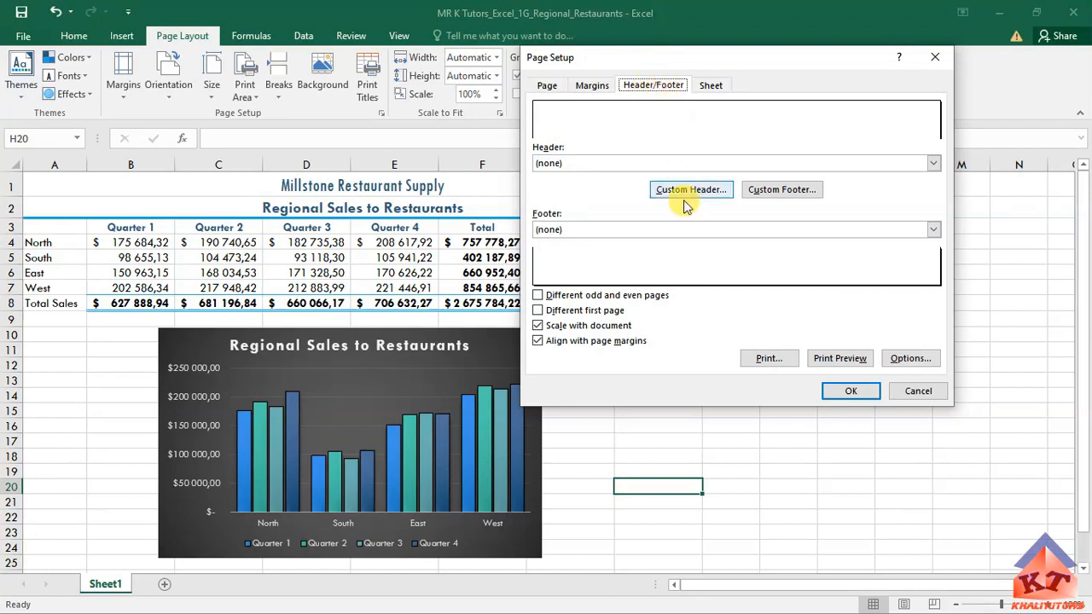
left_click(785, 193)
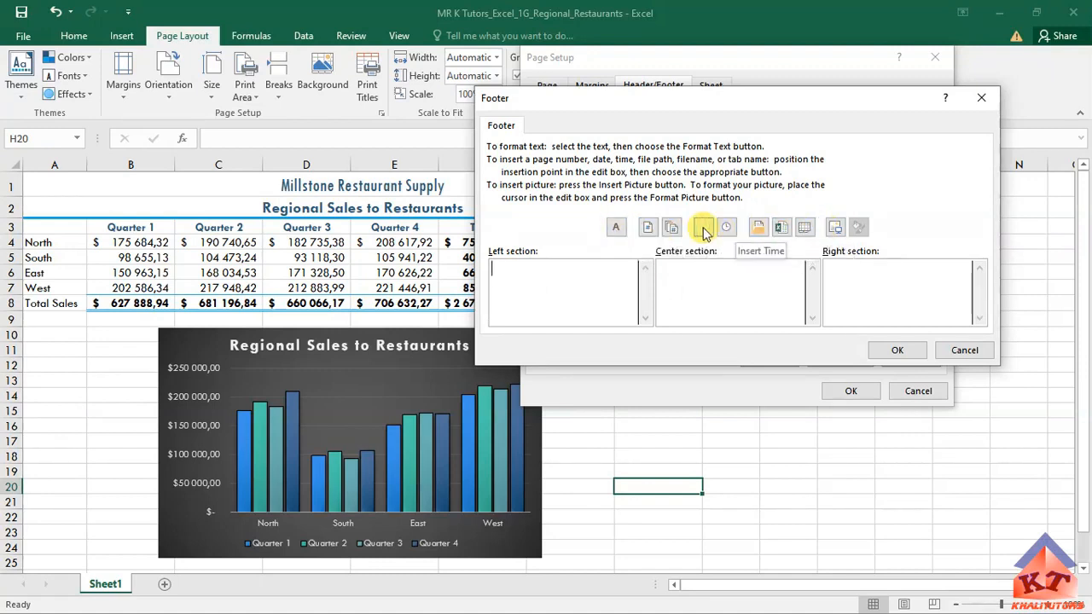
left_click(781, 228)
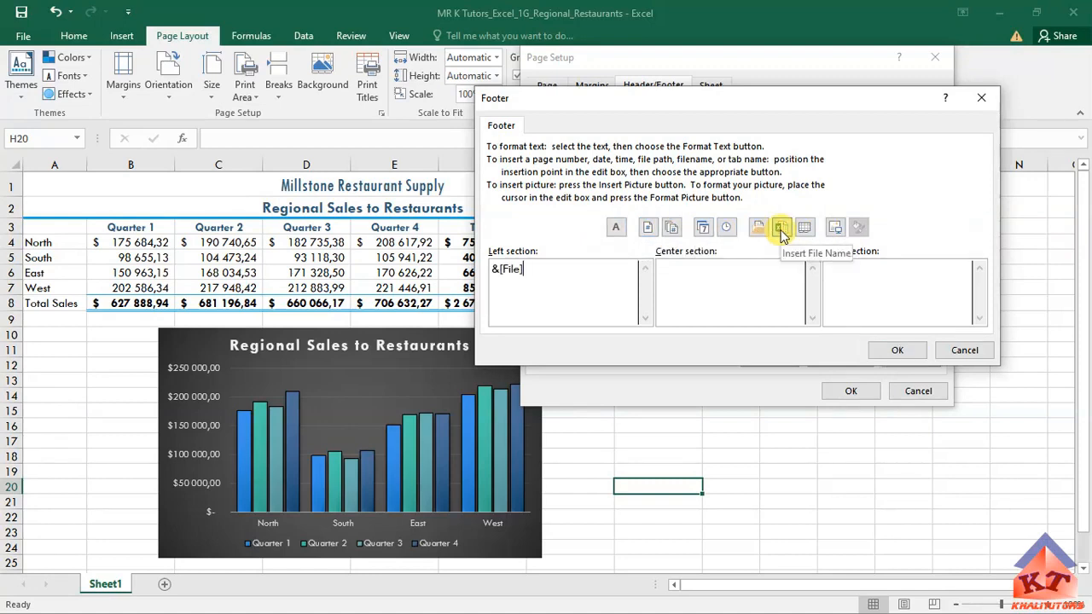
left_click(898, 350)
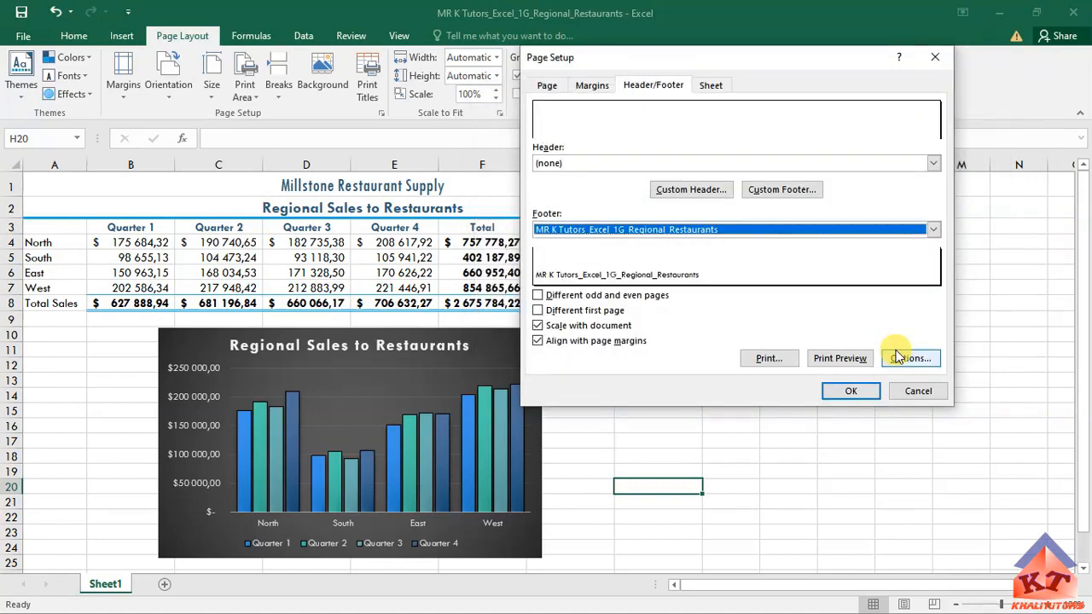
left_click(848, 390)
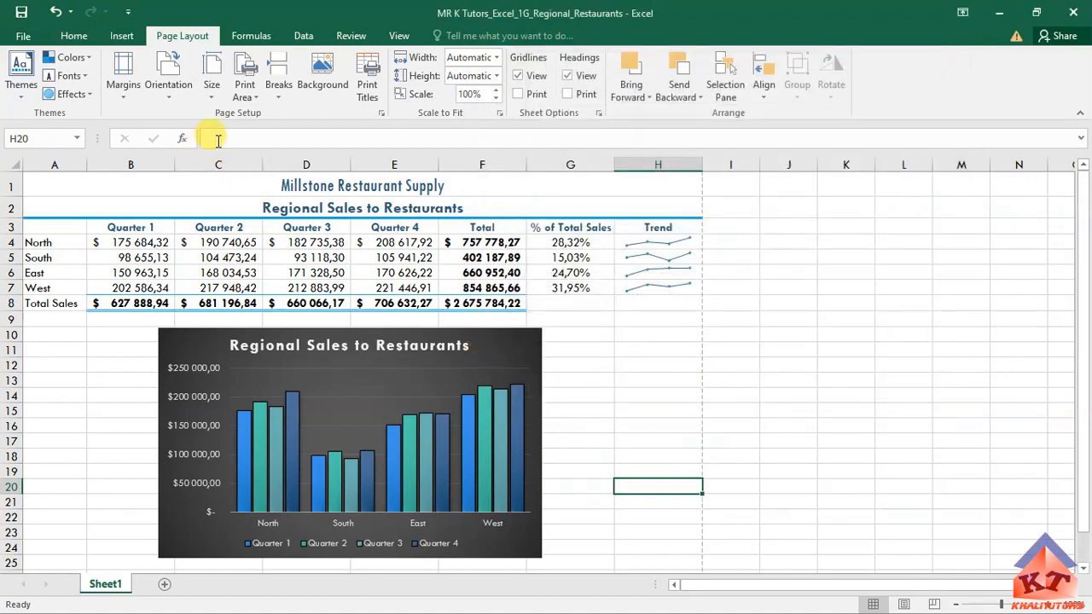
left_click(381, 117)
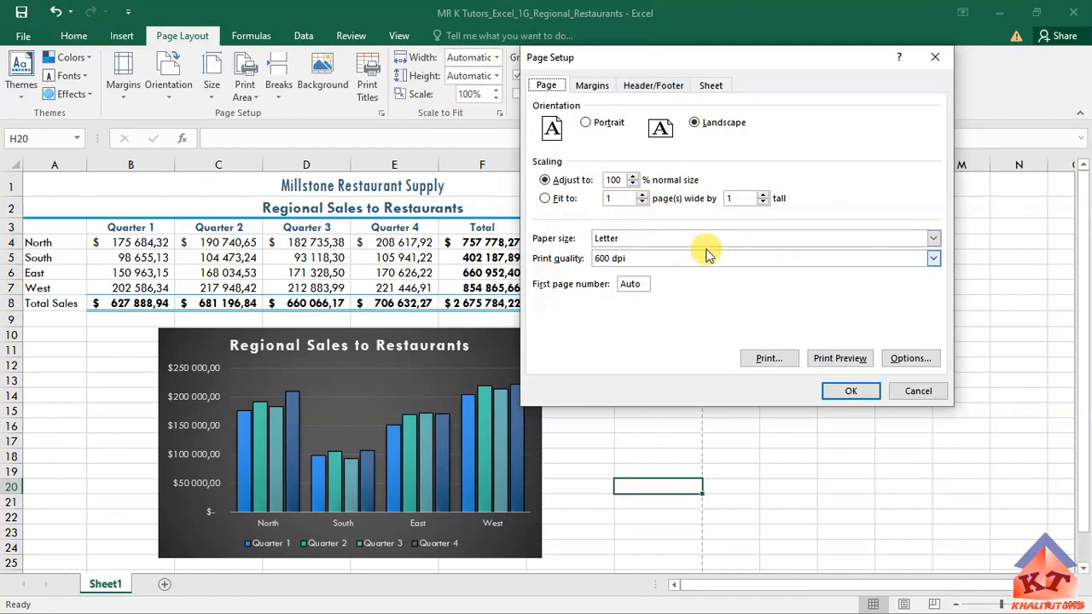
left_click(946, 60)
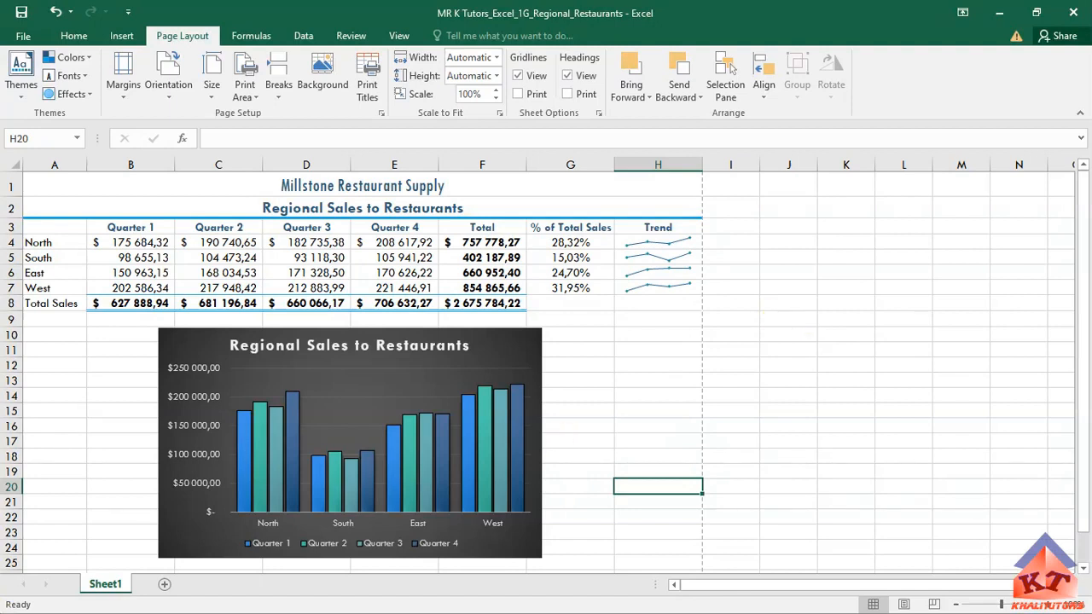
Copy the tags "restaurants, regional sales" from instruction 16 in the Word document and return to the Excel workbook
key("alt+Tab")
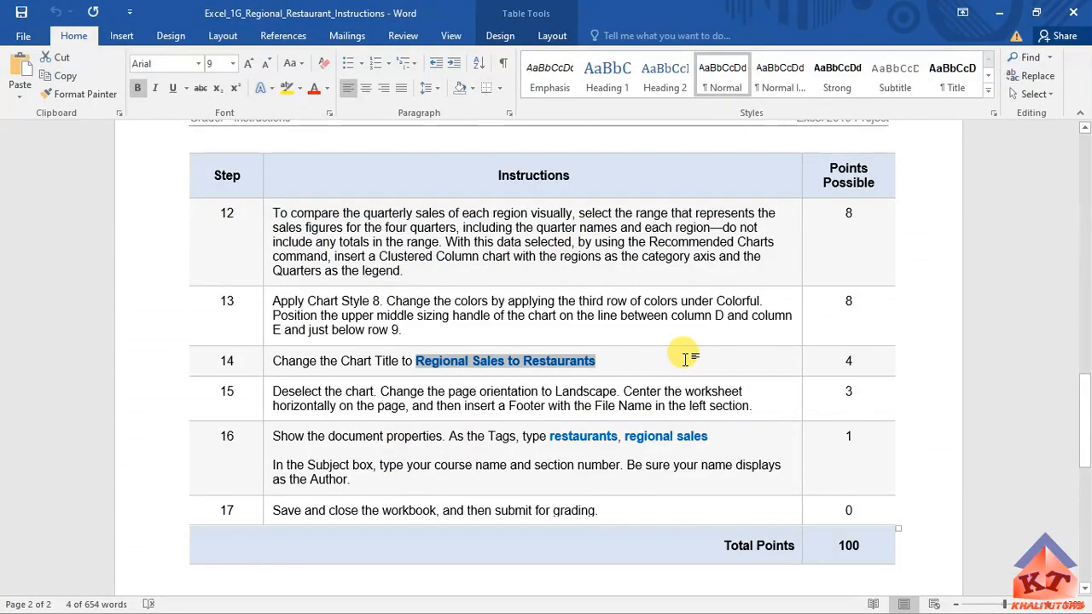
left_click(362, 439)
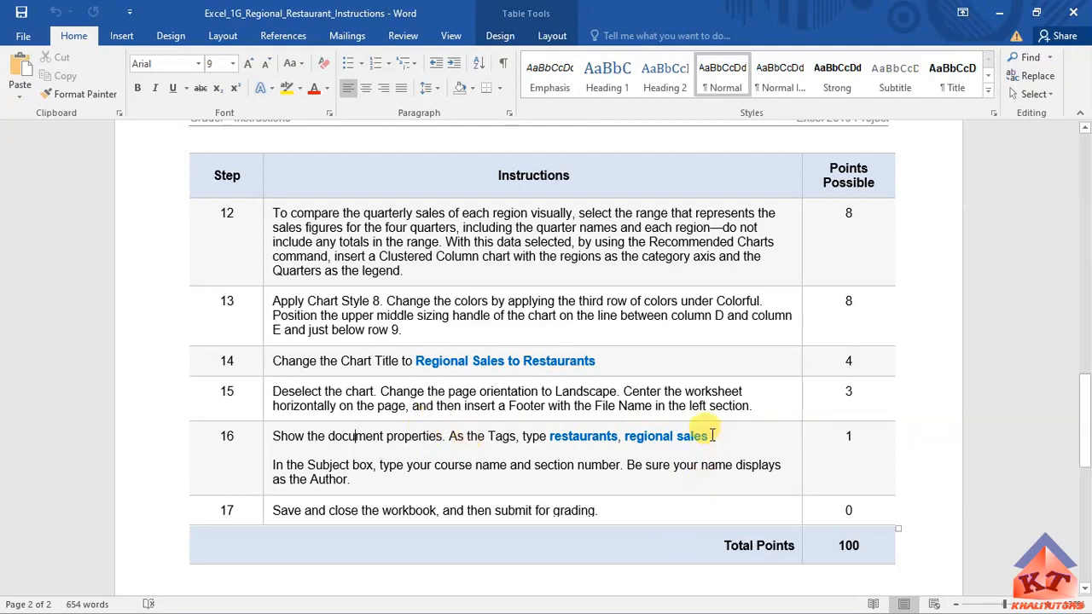
left_click_drag(710, 436, 570, 439)
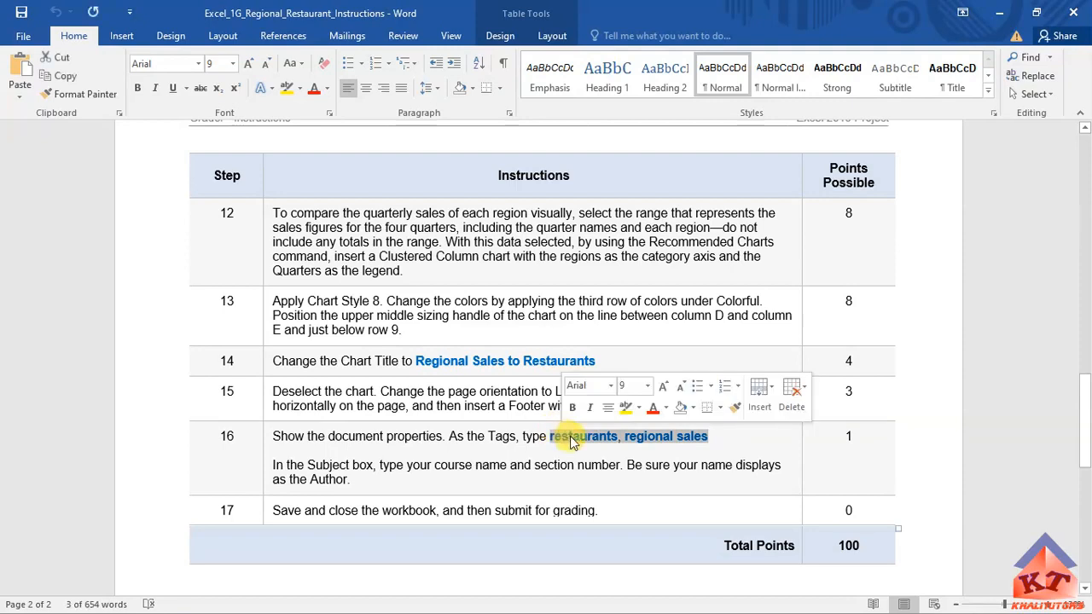
right_click(572, 439)
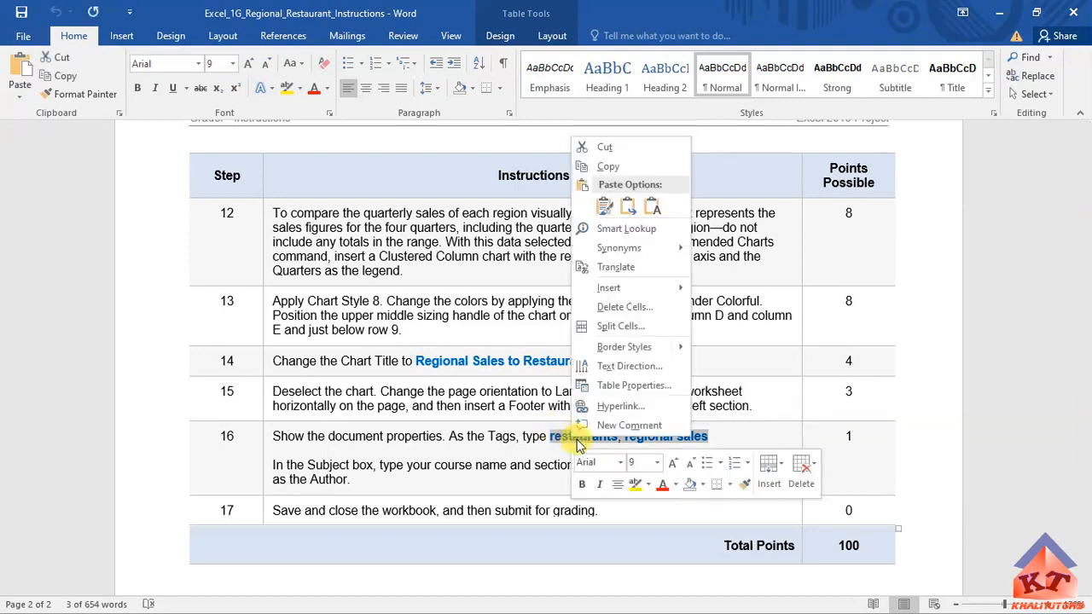
left_click(602, 168)
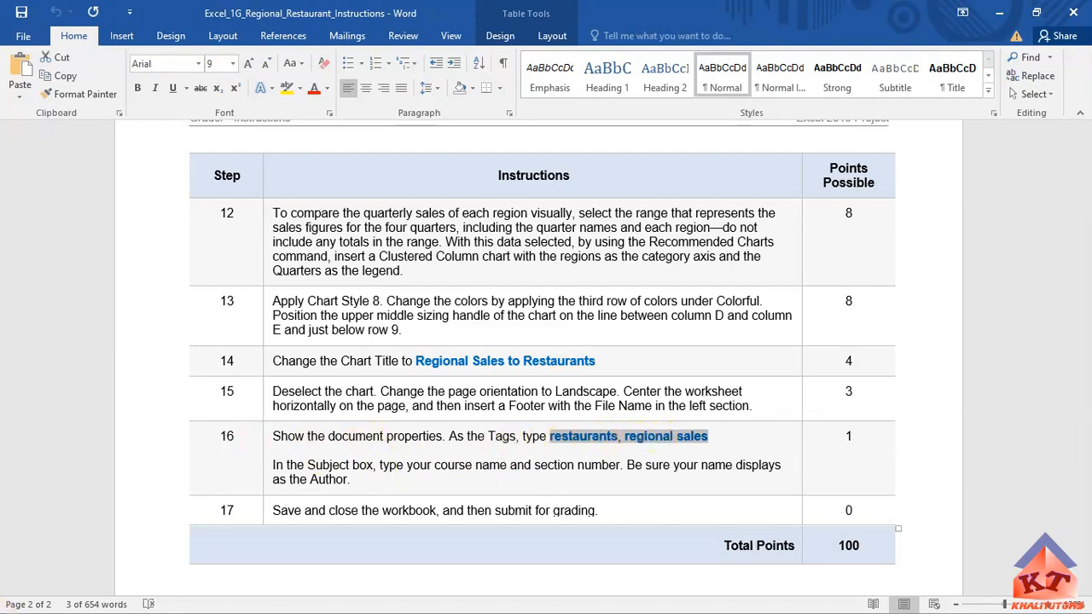
key("alt+Tab")
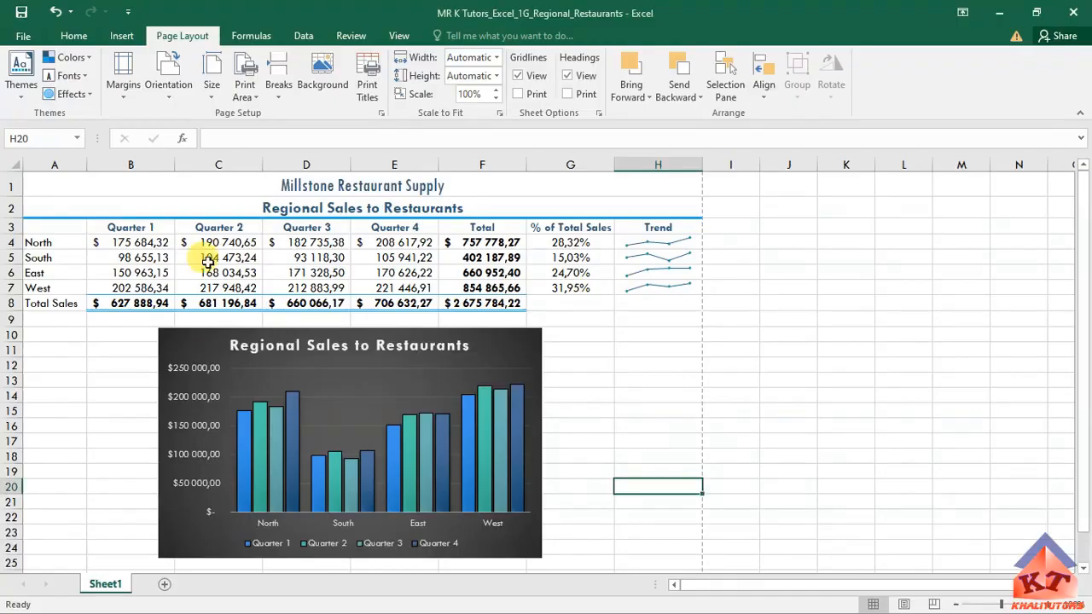
Paste "restaurants, regional sales" as the Tags in the workbook's document properties and save the workbook
left_click(24, 39)
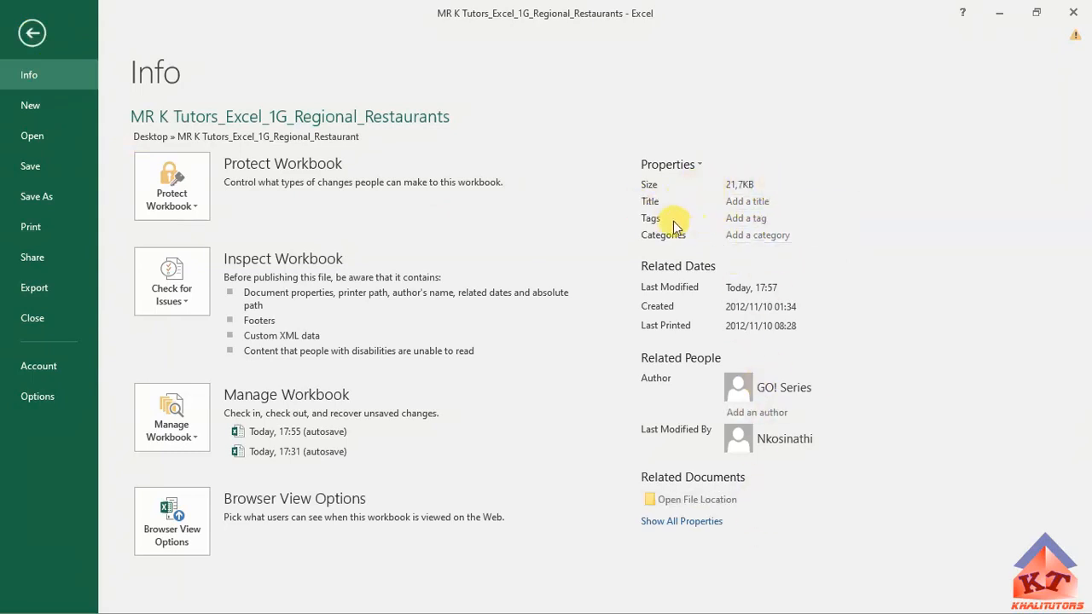
left_click(731, 217)
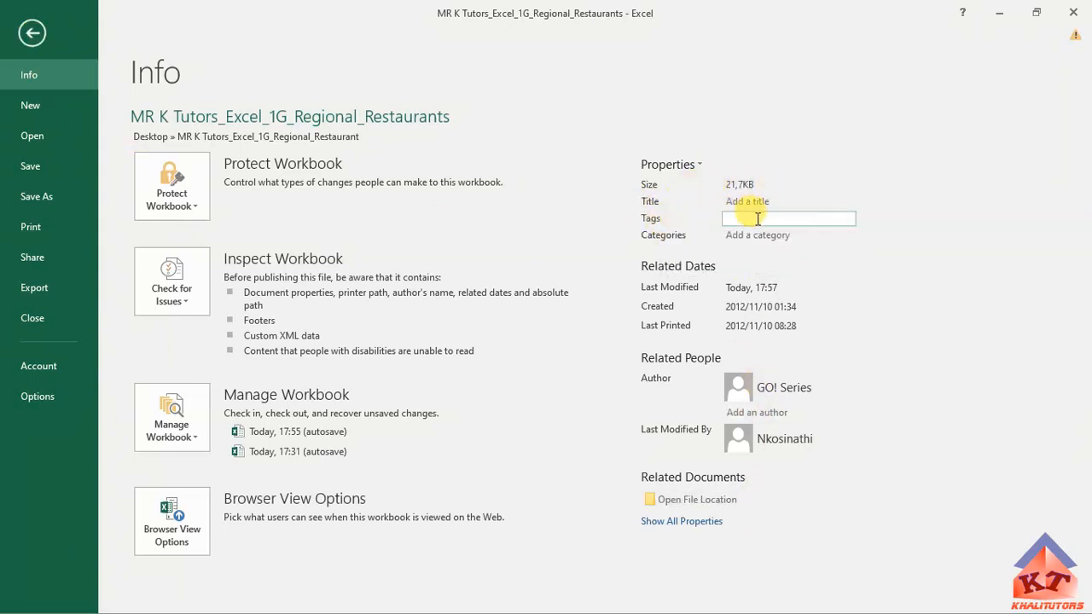
right_click(757, 218)
left_click(795, 268)
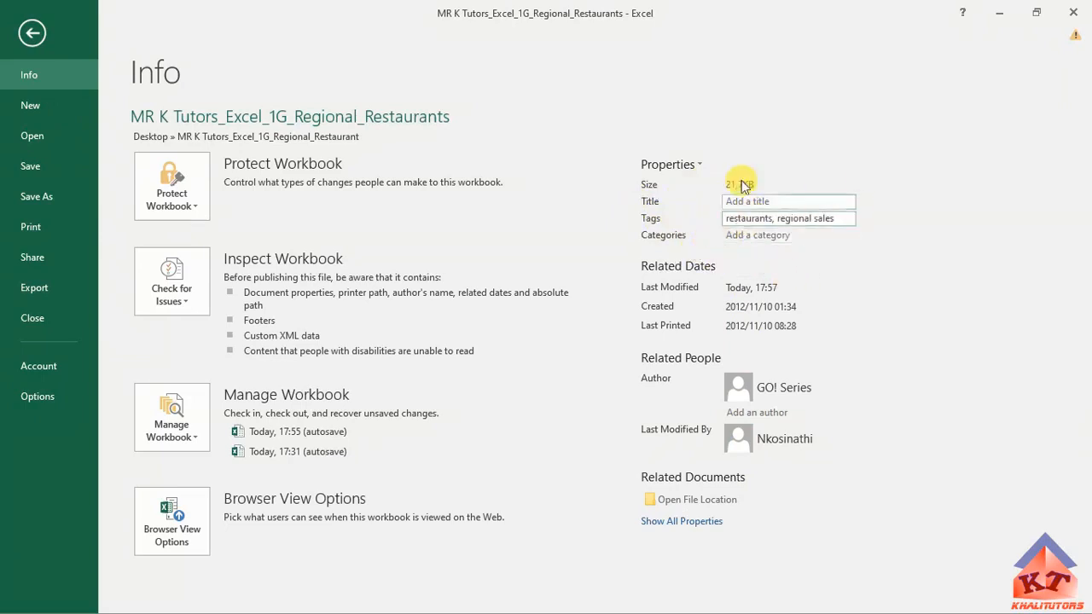
left_click(34, 168)
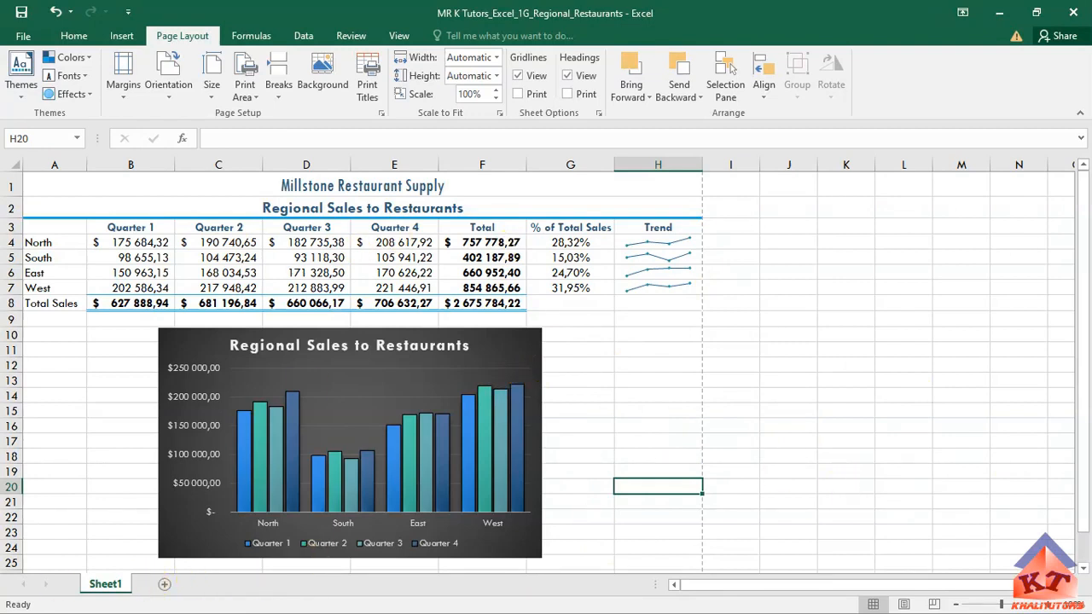
Switch to the Word instructions and review the Subject and Author requirements in instruction 16
key("alt+Tab")
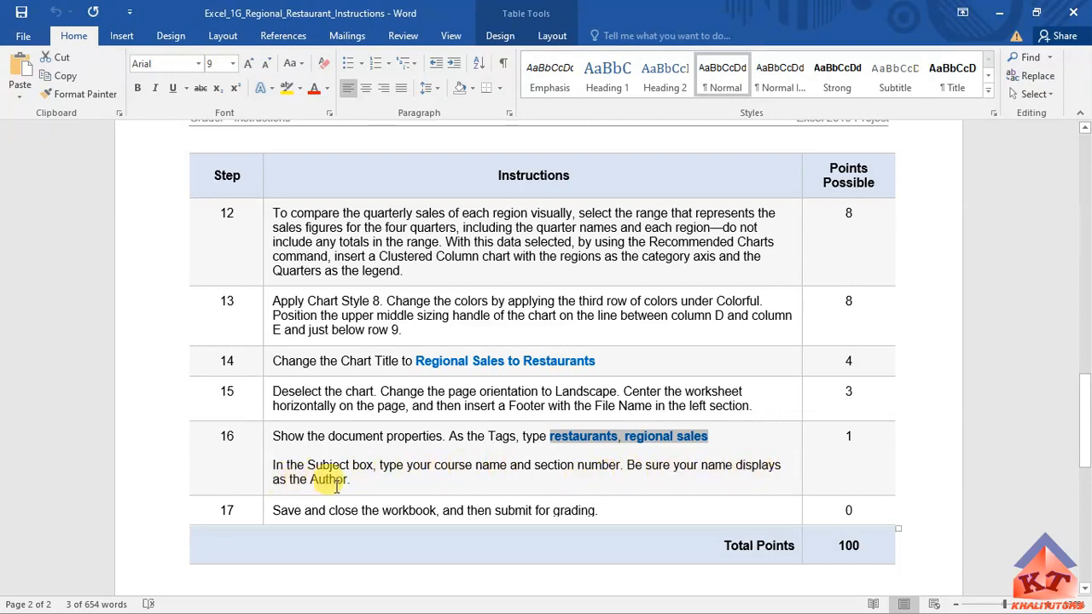
triple_click(281, 464)
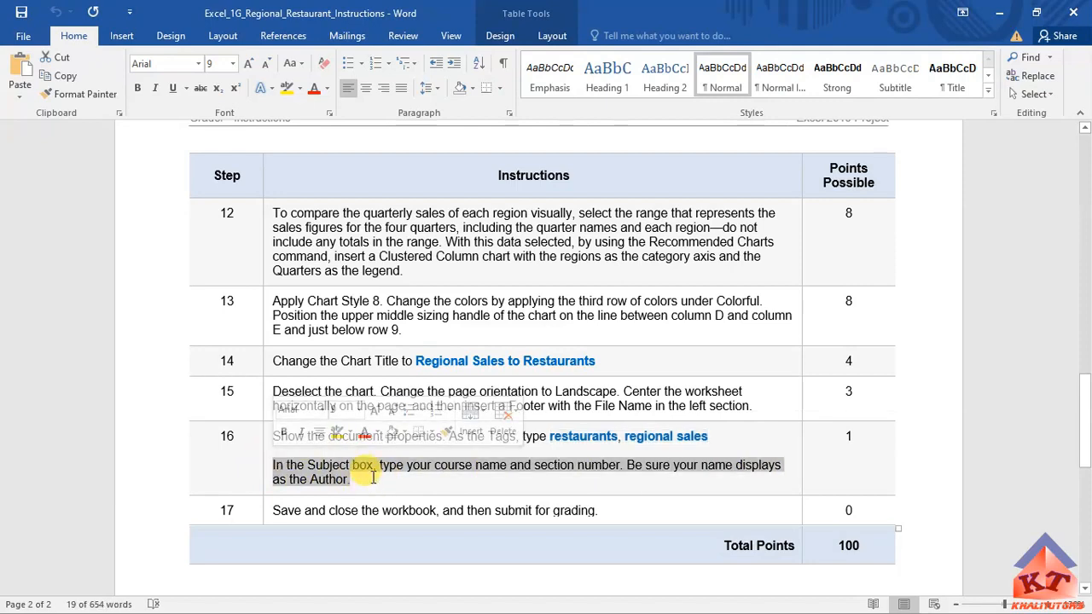
left_click_drag(721, 436, 250, 433)
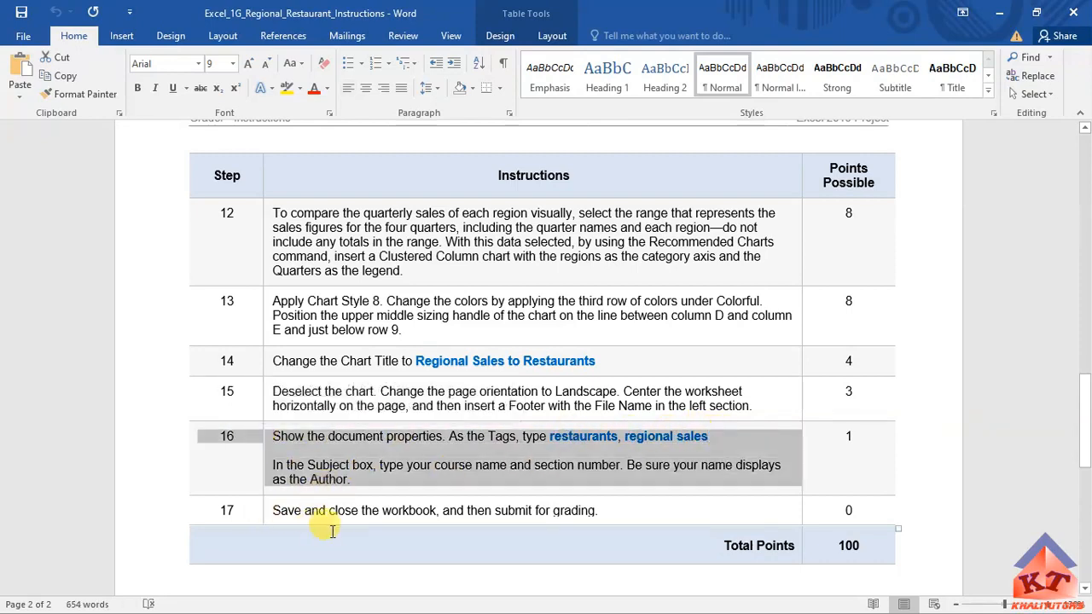